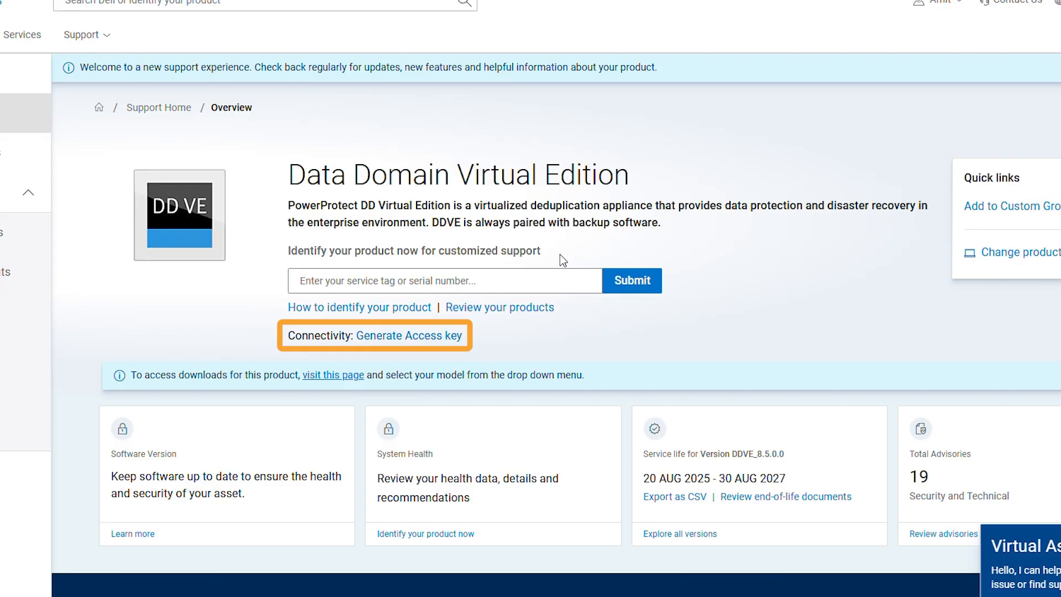
Start a Data Domain Virtual Edition access key and select the EMC IRELAND site found by location ID
{"action": "left_click", "coordinate": [442, 336]}
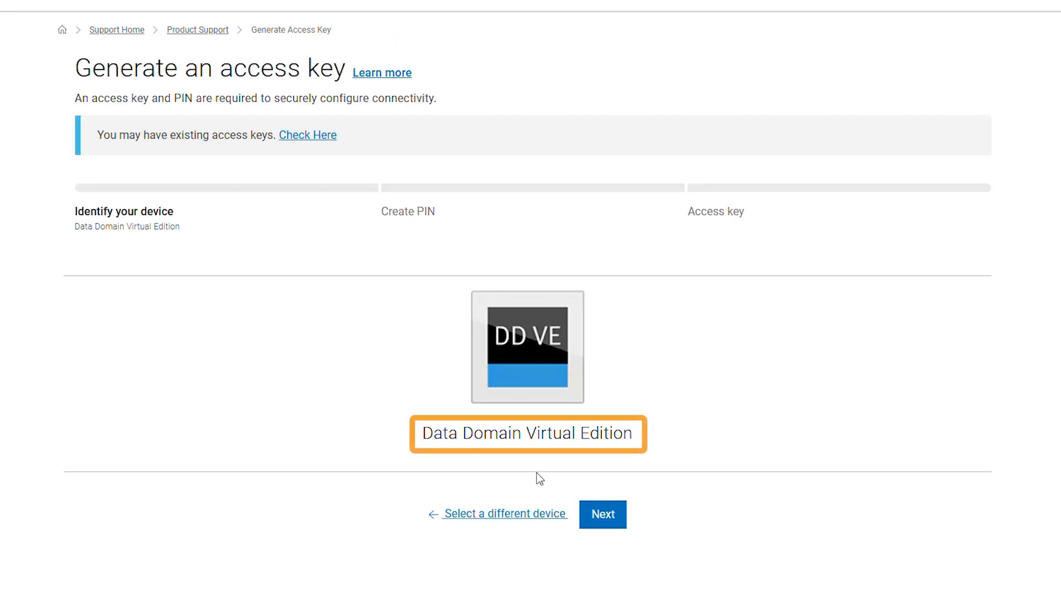
{"action": "left_click", "coordinate": [610, 521]}
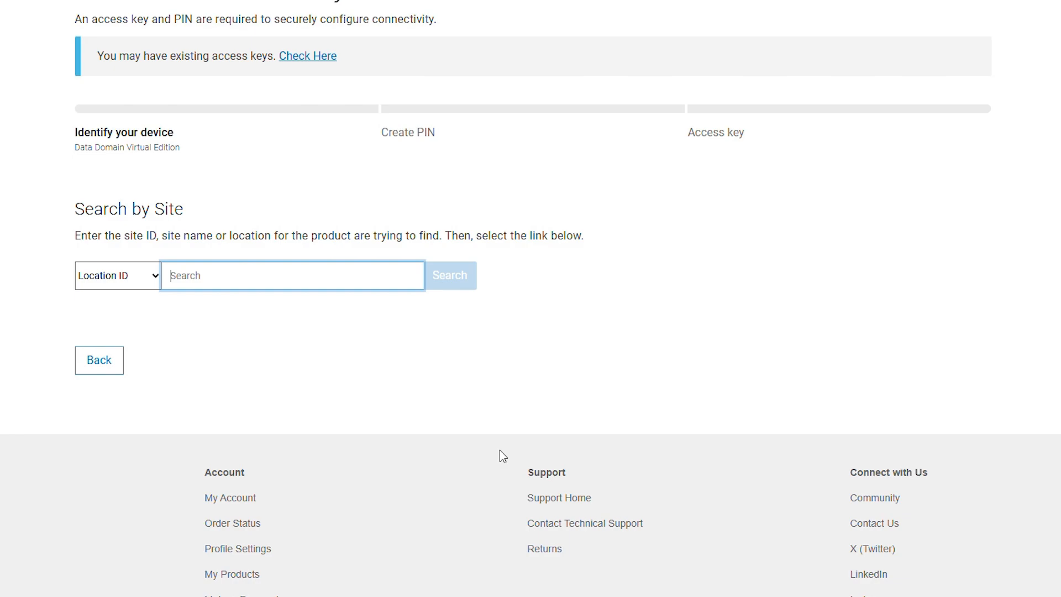
{"action": "key", "text": "ctrl+v"}
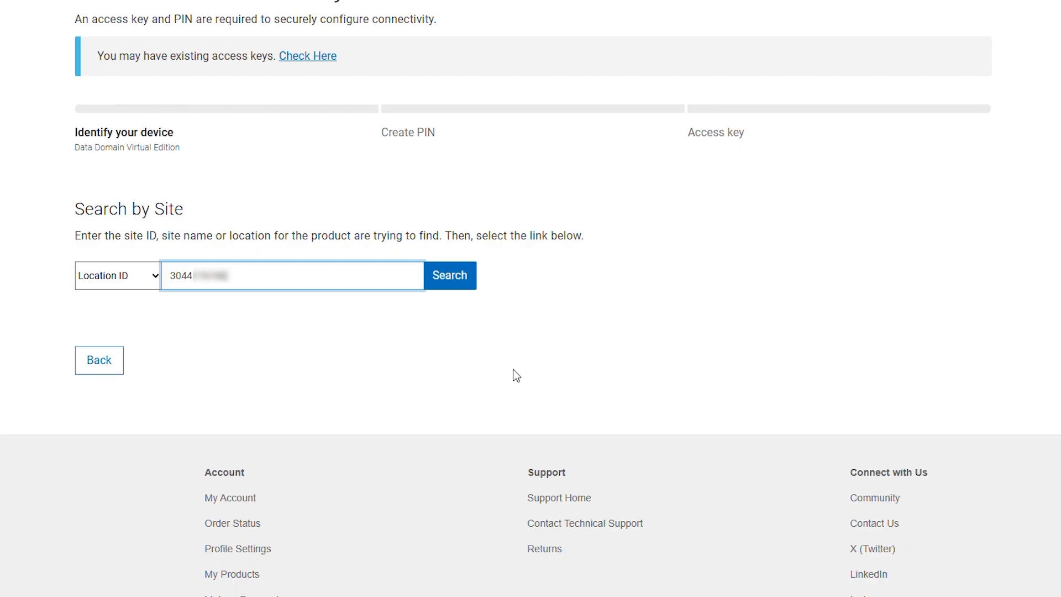
{"action": "left_click", "coordinate": [467, 289]}
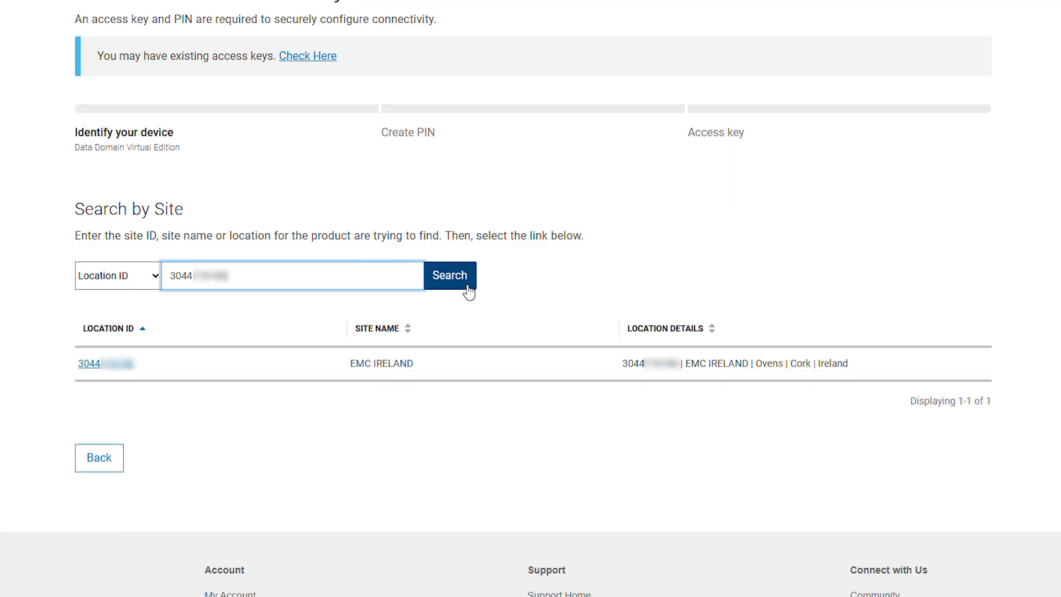
{"action": "left_click", "coordinate": [111, 363]}
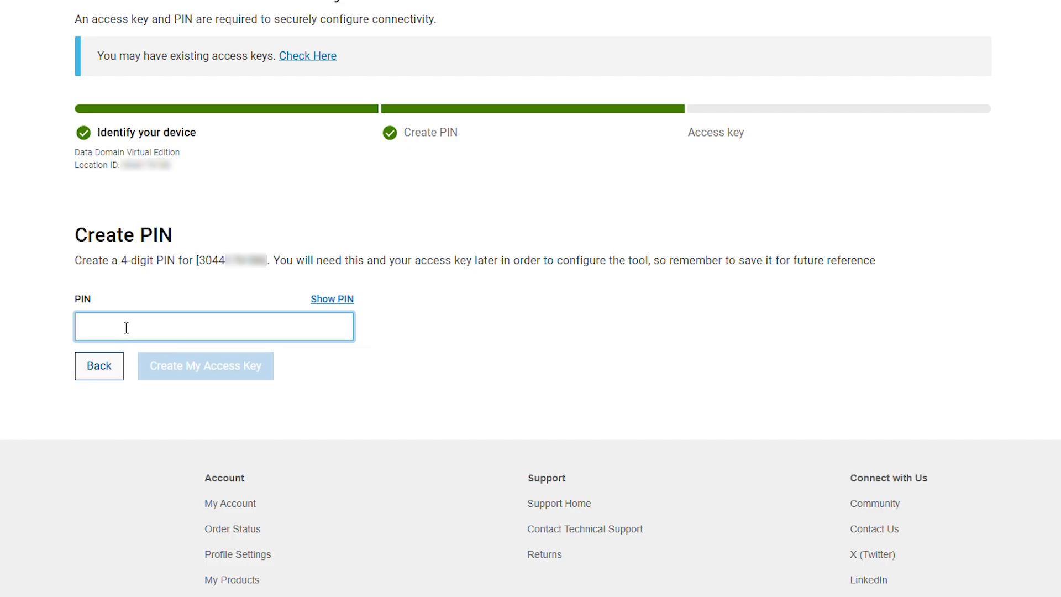
Create the Data Domain Virtual Edition access key with a 4-digit PIN
{"action": "type", "text": "1234"}
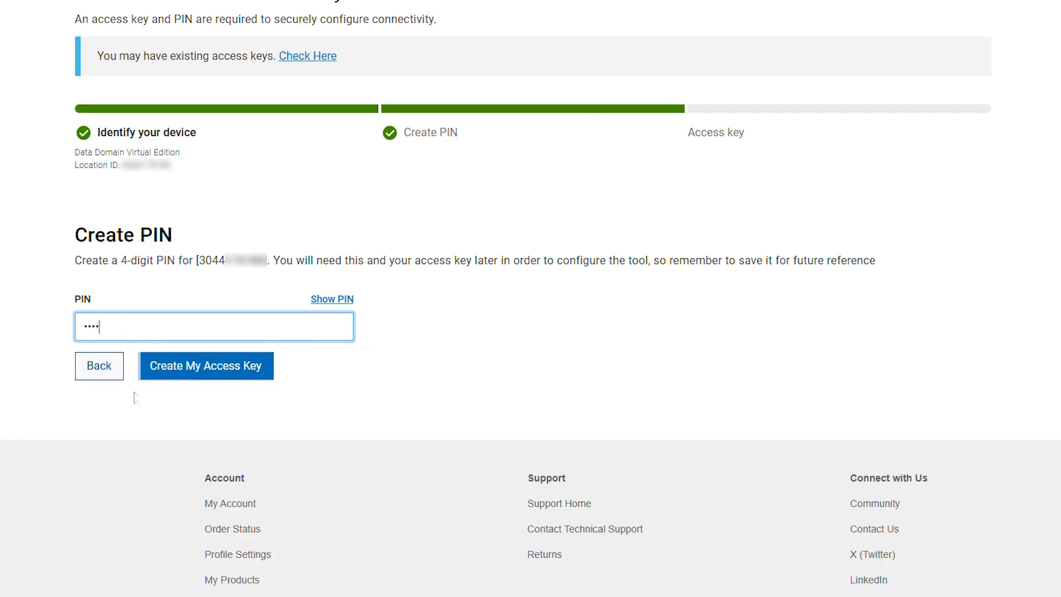
{"action": "left_click", "coordinate": [164, 365]}
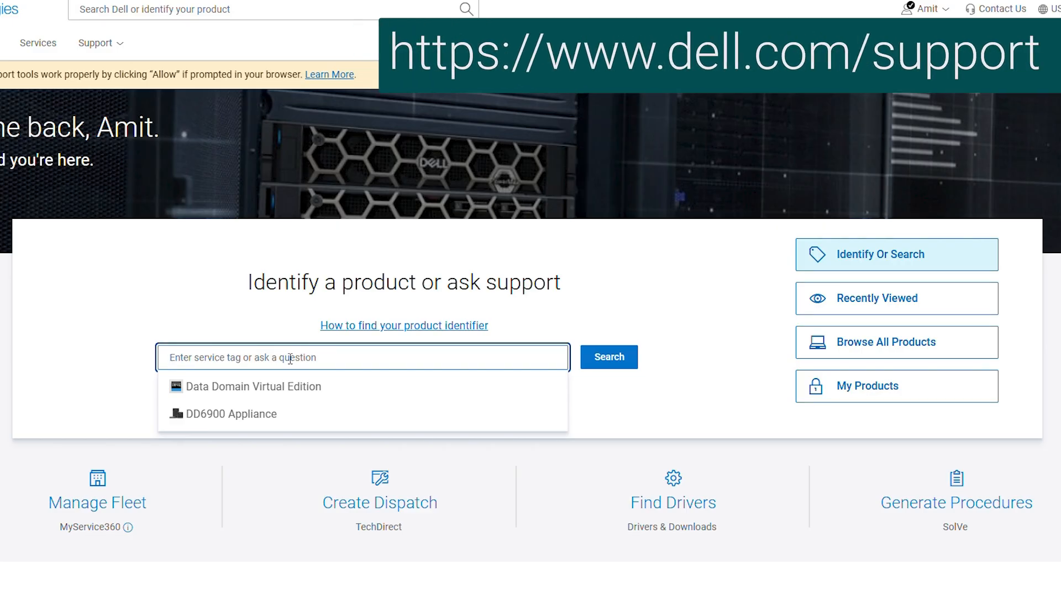
Open the DD6900 Appliance support page and start generating its access key
{"action": "left_click", "coordinate": [222, 416]}
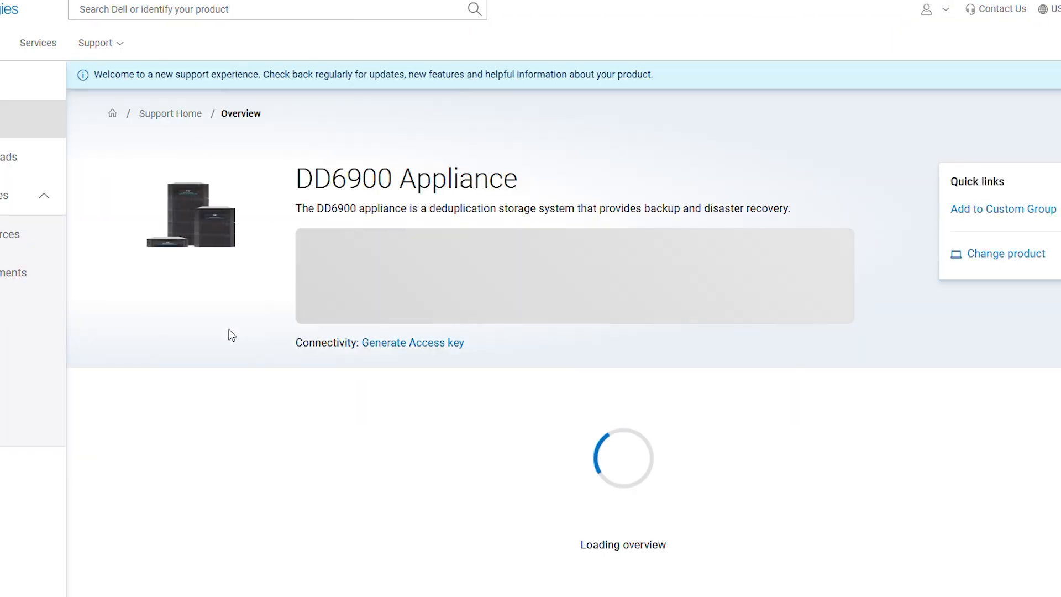
{"action": "left_click_drag", "start_coordinate": [302, 178], "coordinate": [518, 168]}
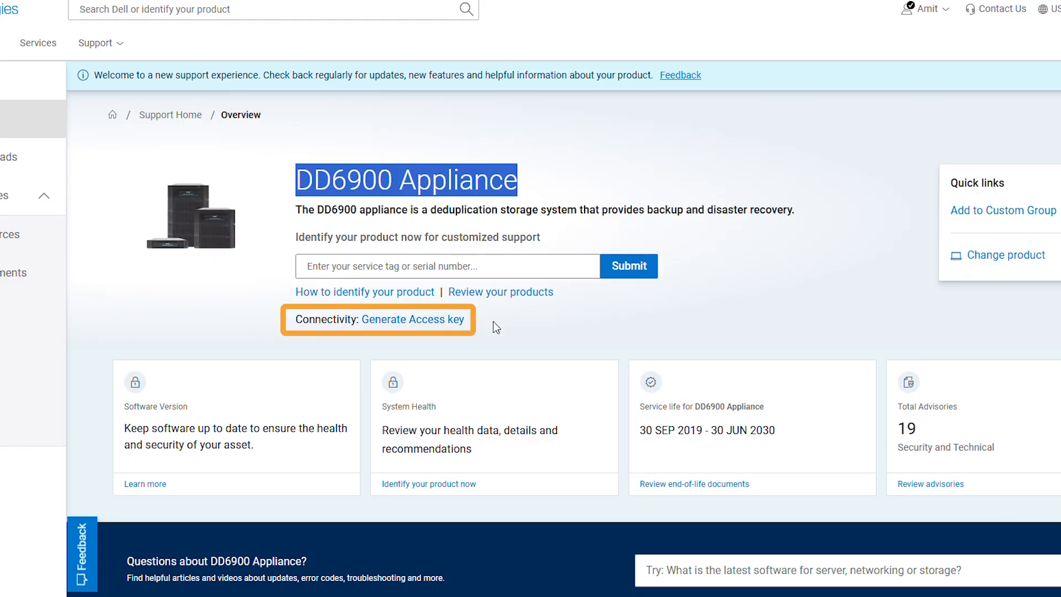
{"action": "left_click", "coordinate": [428, 321]}
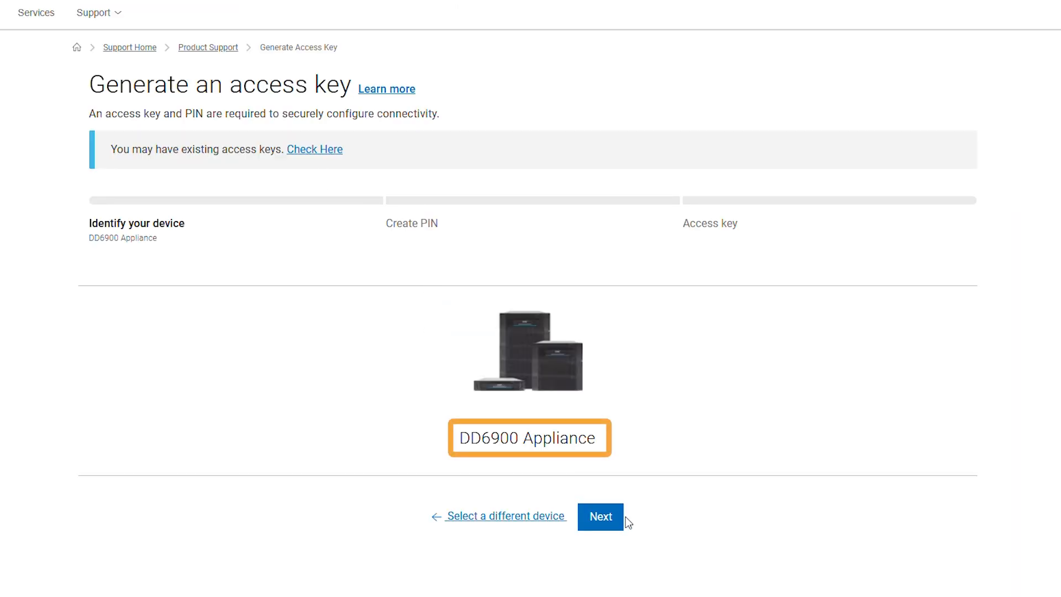
{"action": "left_click", "coordinate": [593, 523]}
Find the DD6900 Appliance by its pasted Serial Number and select the matching result
{"action": "left_click", "coordinate": [96, 280]}
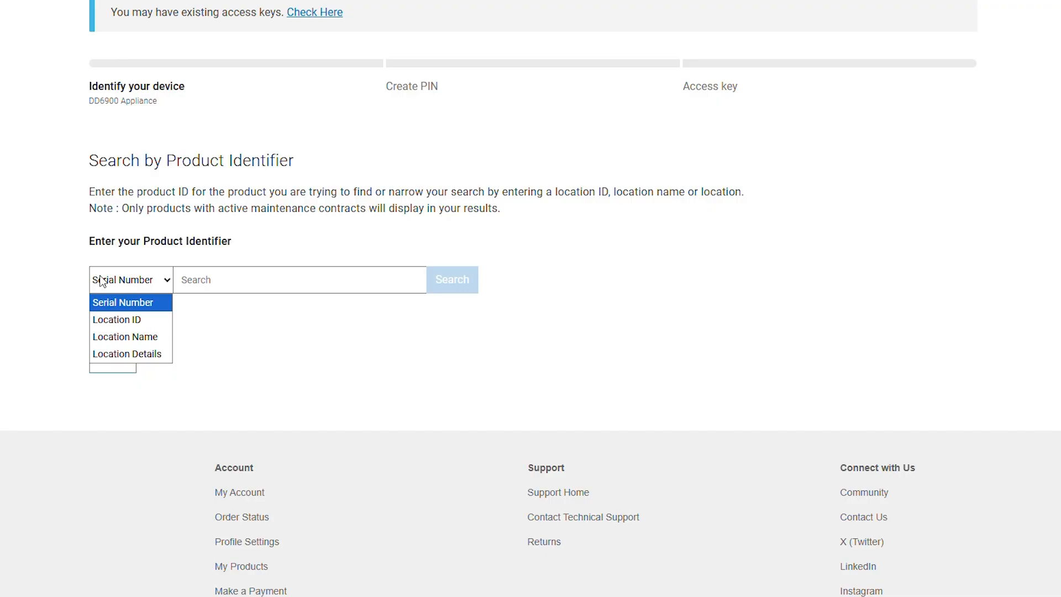
{"action": "left_click", "coordinate": [161, 280]}
{"action": "left_click", "coordinate": [316, 280]}
{"action": "key", "text": "ctrl+v"}
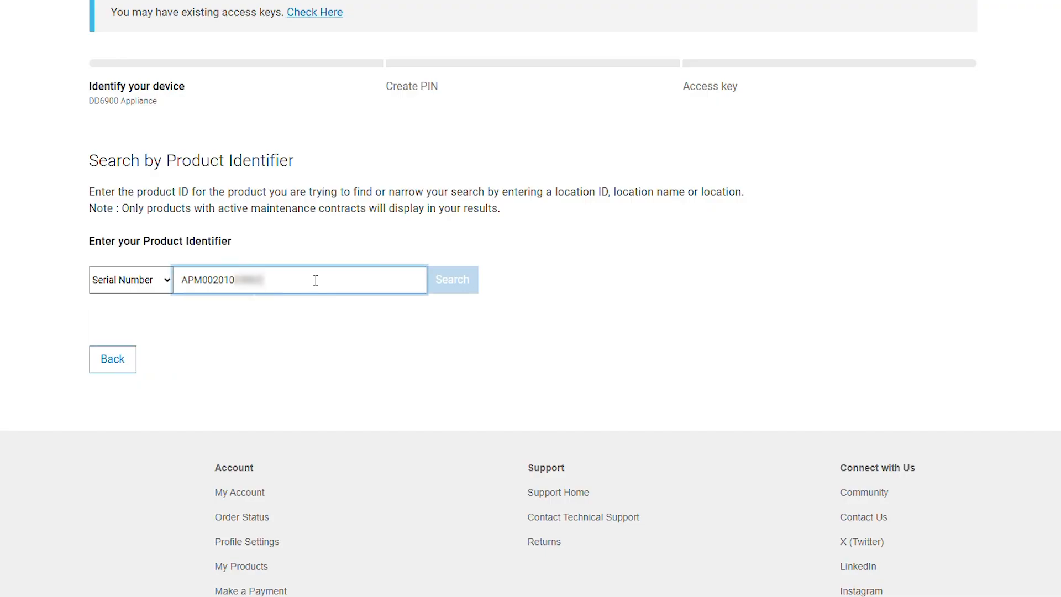
{"action": "left_click", "coordinate": [450, 282]}
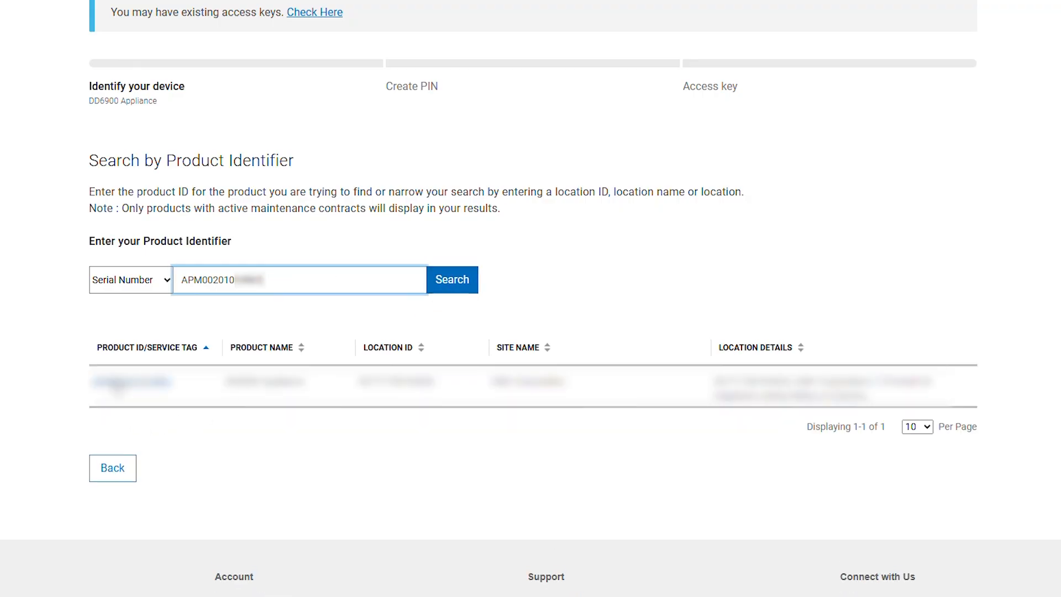
{"action": "left_click", "coordinate": [114, 382]}
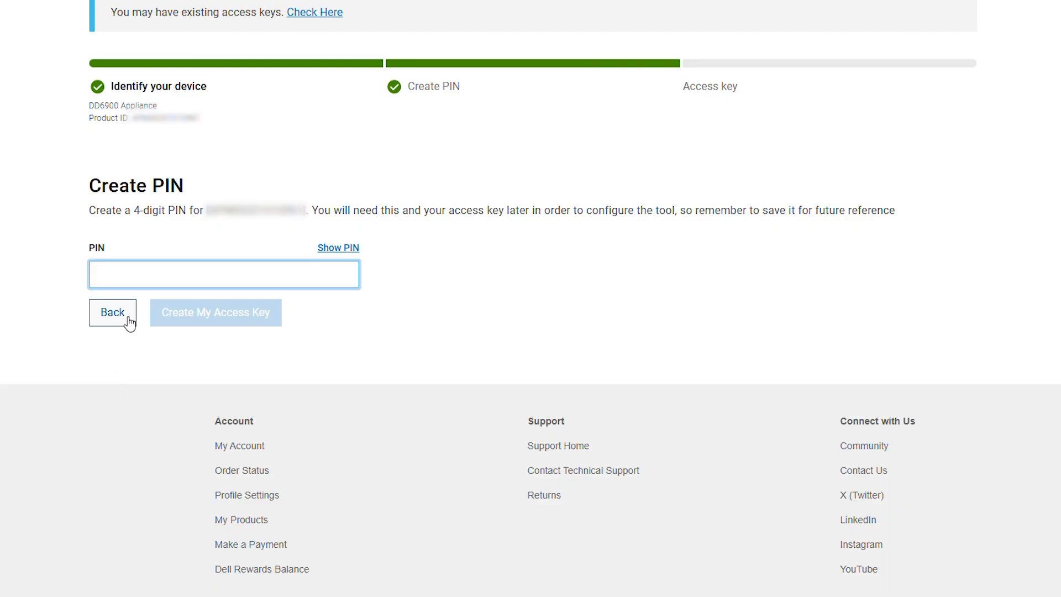
Create the DD6900 Appliance access key with a 4-digit PIN
{"action": "type", "text": "1234"}
{"action": "left_click", "coordinate": [216, 313]}
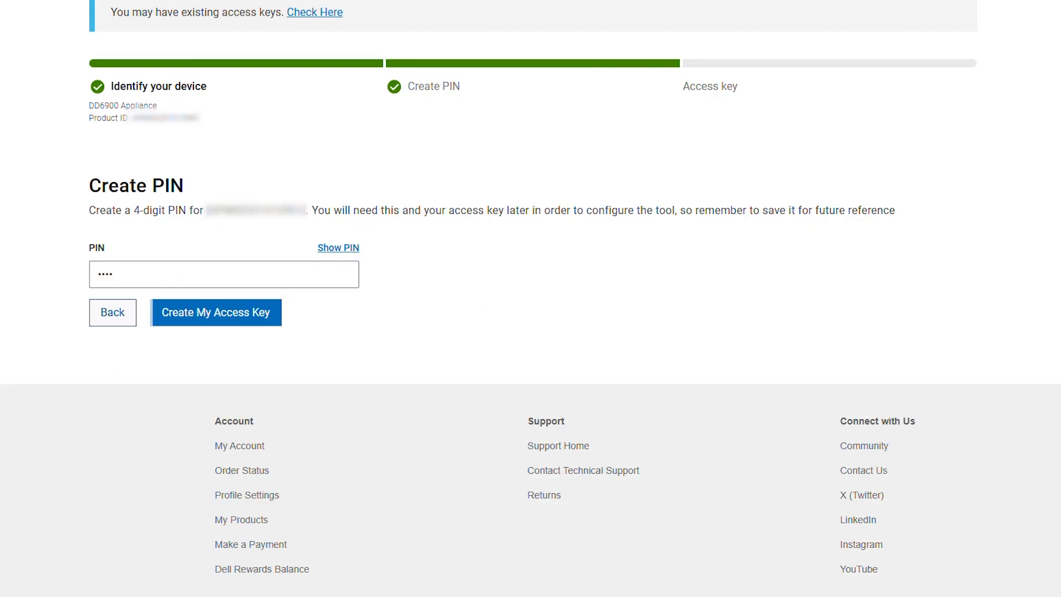
{"action": "left_click", "coordinate": [243, 317]}
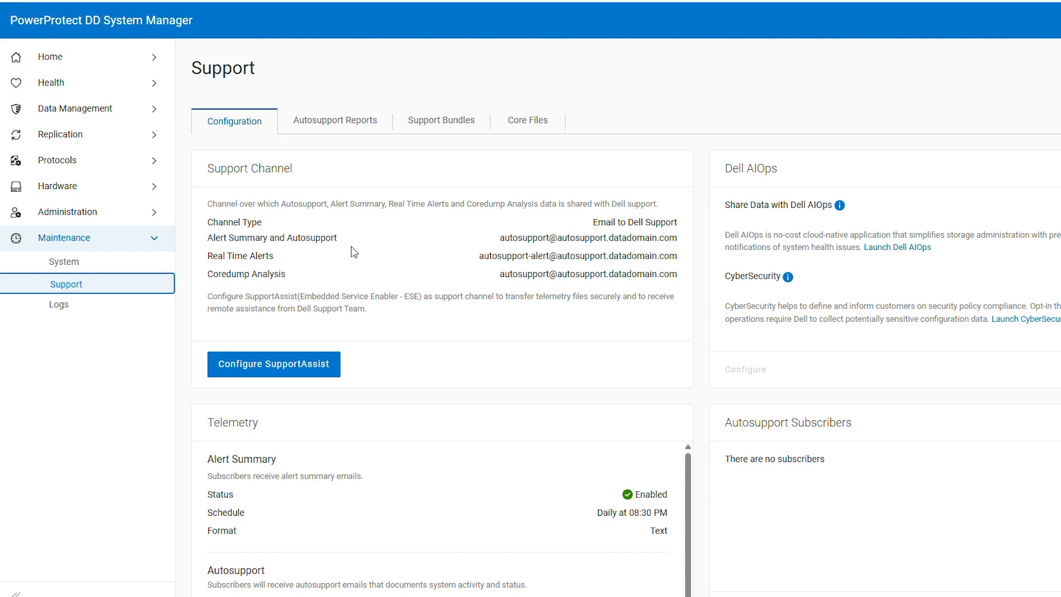
Start SupportAssist configuration and accept its license agreement
{"action": "left_click", "coordinate": [309, 374]}
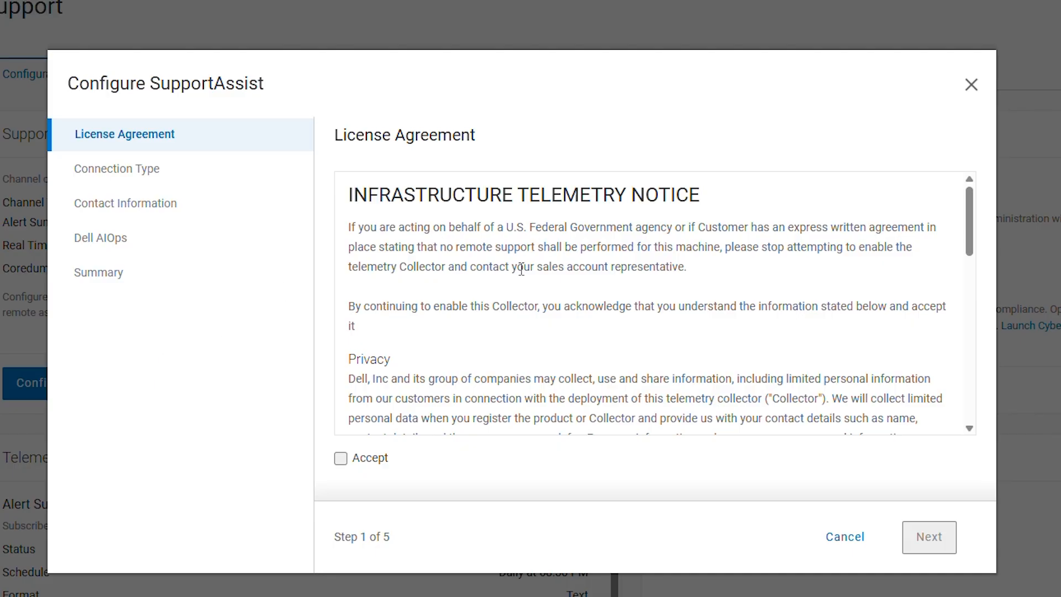
{"action": "scroll", "coordinate": [481, 303], "scroll_direction": "down", "scroll_amount": 10}
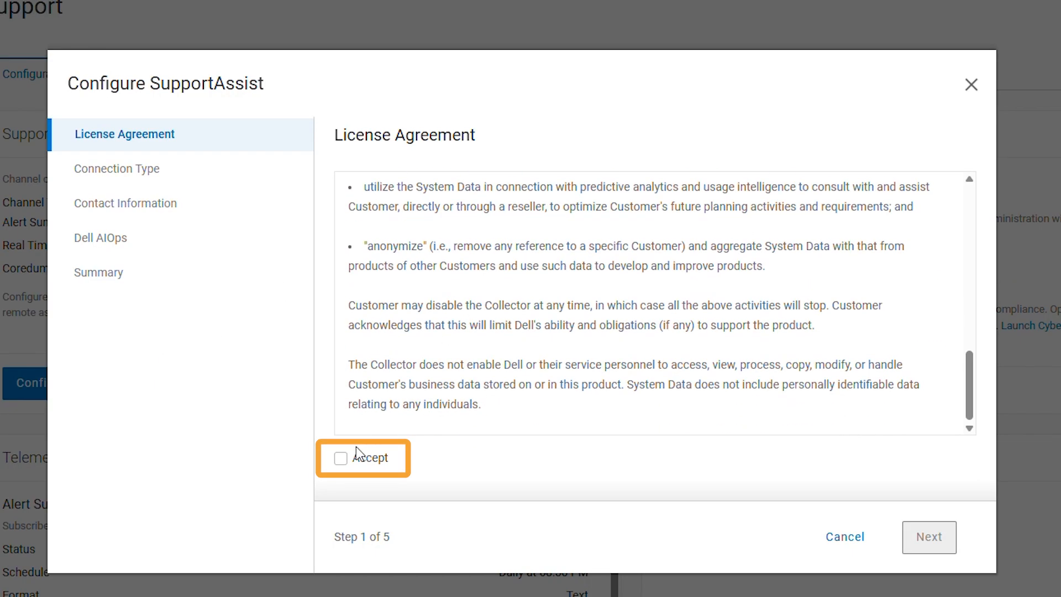
{"action": "left_click", "coordinate": [340, 458]}
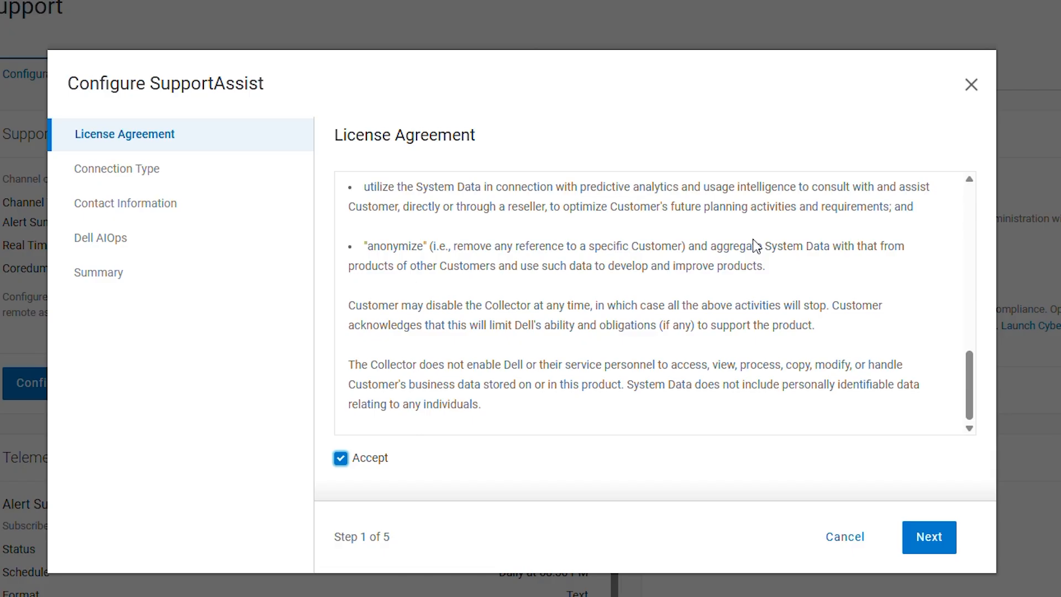
{"action": "left_click", "coordinate": [929, 537]}
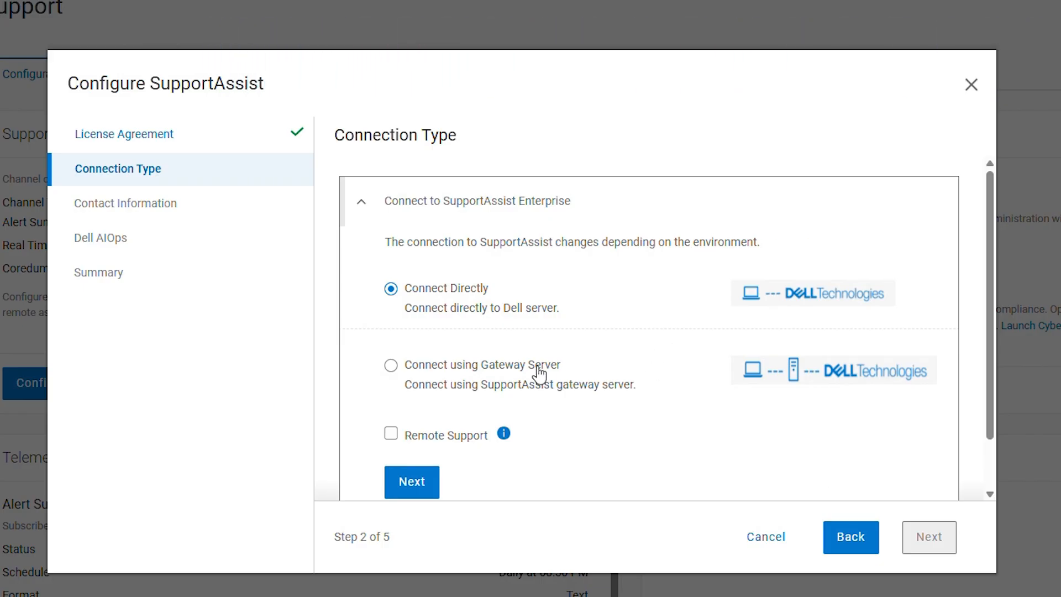
Connect through the saved gateway server scg-174.svt.lab.emc.com on port 9443
{"action": "left_click", "coordinate": [391, 366]}
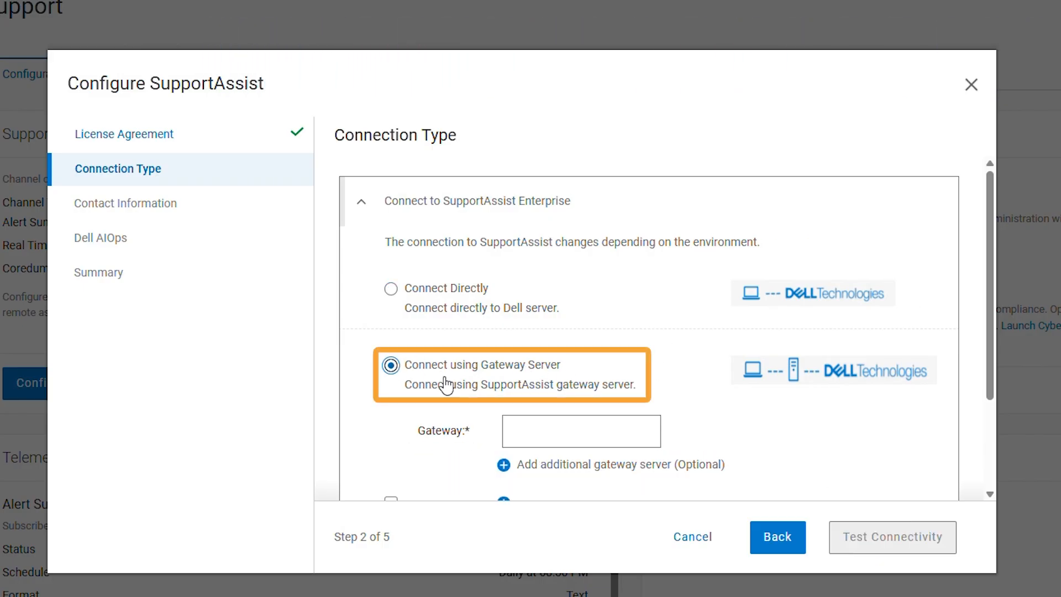
{"action": "left_click", "coordinate": [587, 430]}
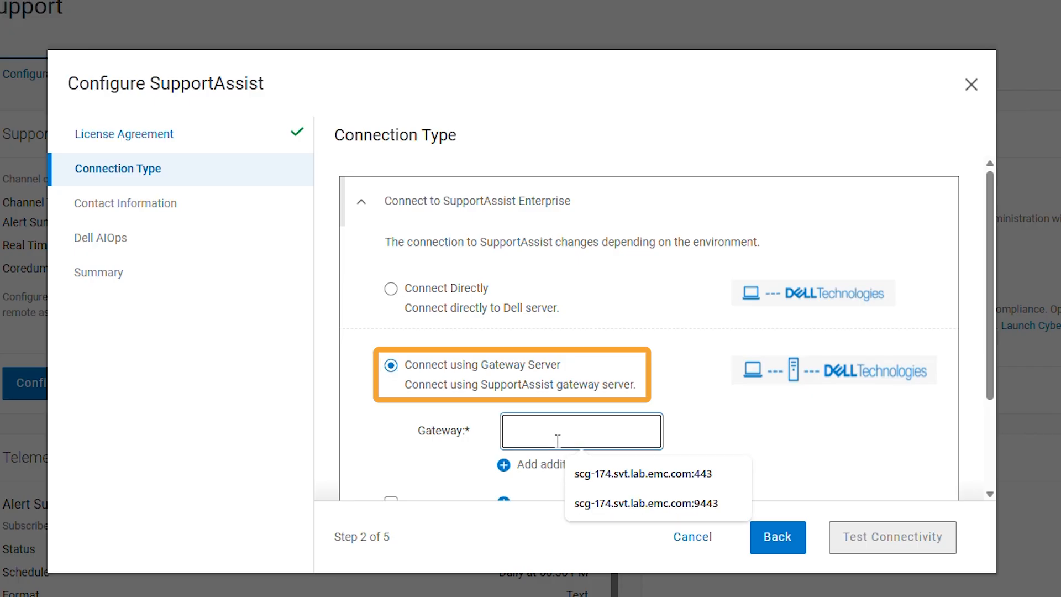
{"action": "left_click", "coordinate": [619, 501]}
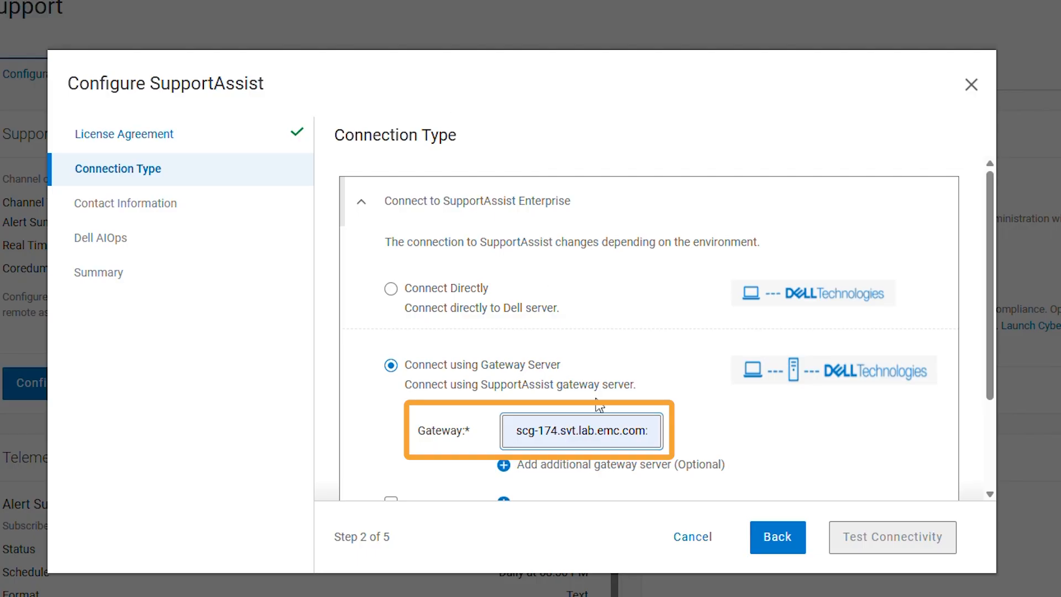
{"action": "left_click_drag", "start_coordinate": [607, 430], "coordinate": [804, 438]}
{"action": "left_click", "coordinate": [754, 433]}
{"action": "scroll", "coordinate": [756, 434], "scroll_direction": "down", "scroll_amount": 2}
{"action": "scroll", "coordinate": [757, 434], "scroll_direction": "down", "scroll_amount": 1}
{"action": "left_click_drag", "start_coordinate": [630, 307], "coordinate": [701, 312]}
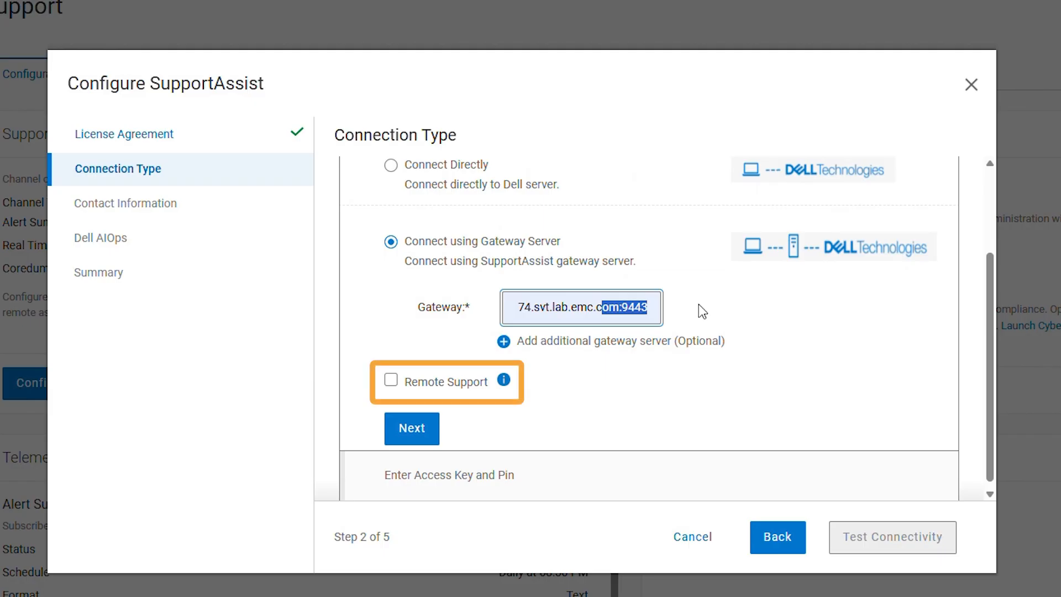
Enable Remote Support and proceed to the access key and PIN entry
{"action": "left_click", "coordinate": [662, 422]}
{"action": "left_click", "coordinate": [390, 380]}
{"action": "left_click", "coordinate": [435, 437]}
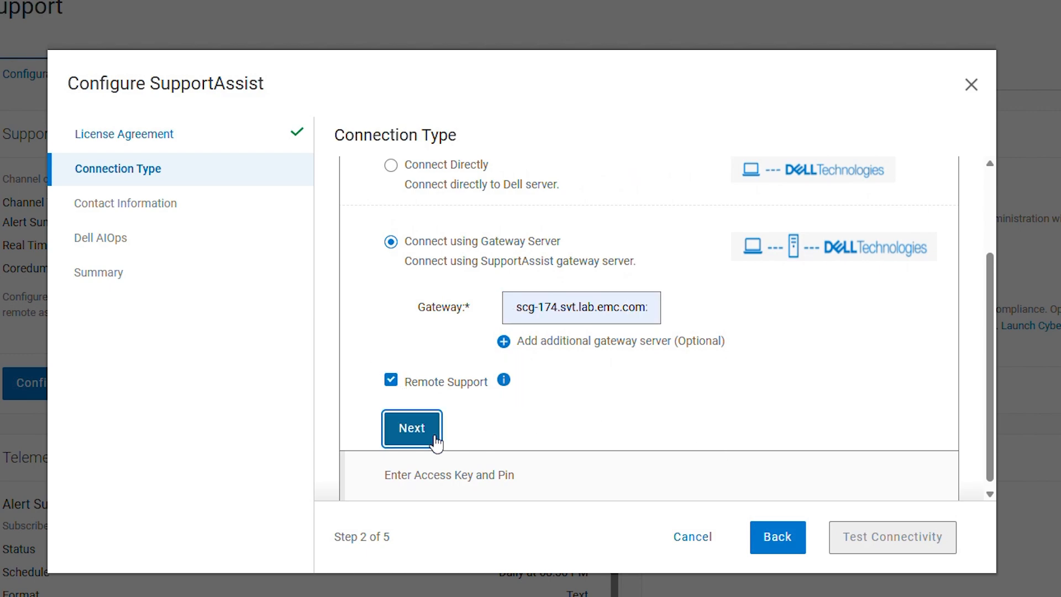
{"action": "left_click", "coordinate": [569, 359]}
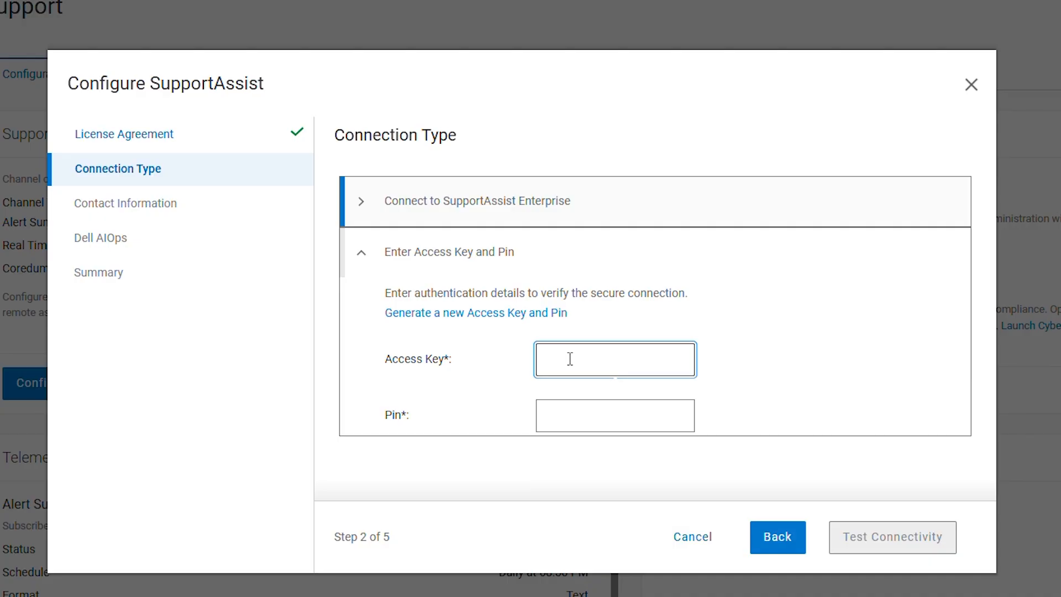
Enter the generated access key and 4-digit PIN, then pass the gateway connectivity test
{"action": "key", "text": "ctrl+v"}
{"action": "left_click", "coordinate": [572, 418]}
{"action": "type", "text": "1234"}
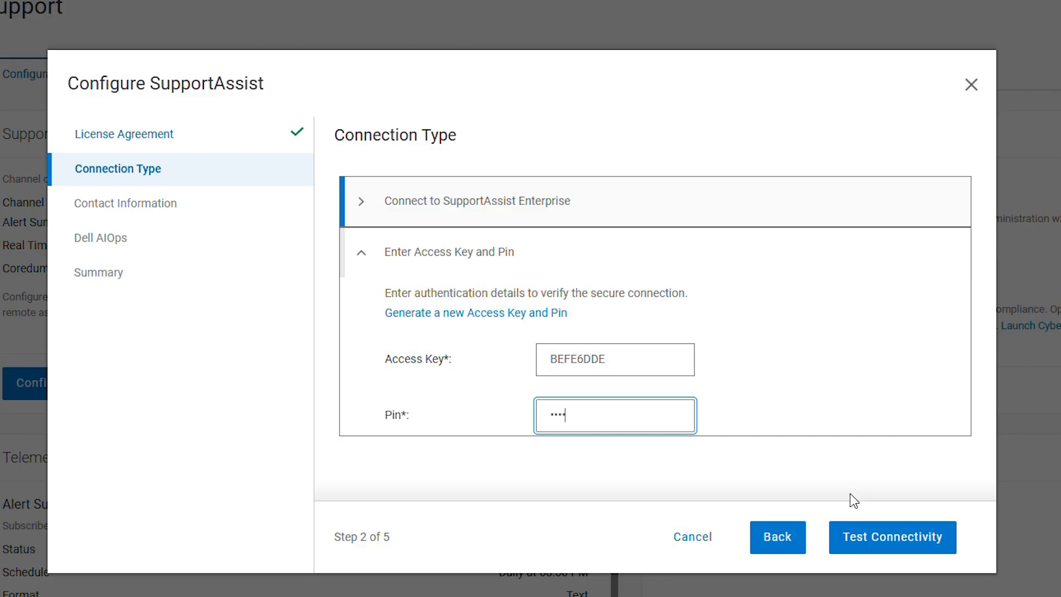
{"action": "left_click", "coordinate": [874, 535]}
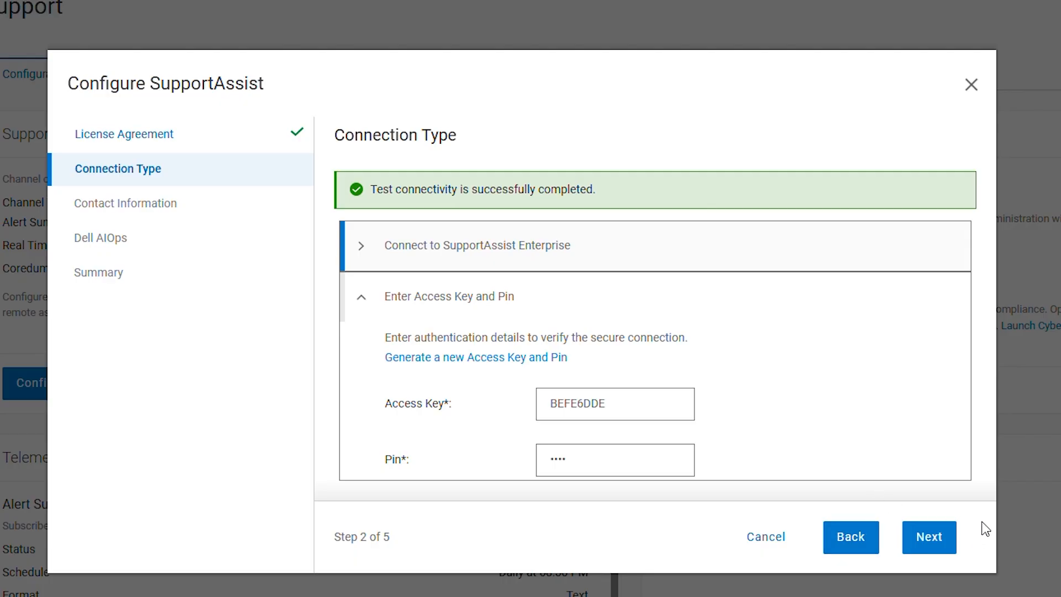
Keep the contact details and Dell AIOps sharing, review the summary, and apply the configuration
{"action": "left_click", "coordinate": [942, 548]}
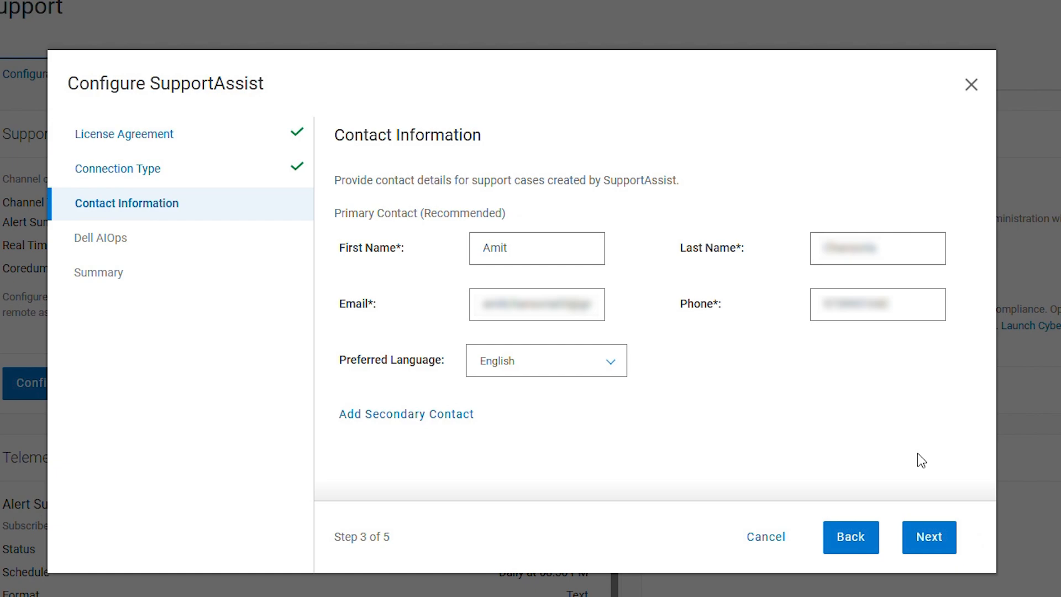
{"action": "left_click", "coordinate": [935, 538]}
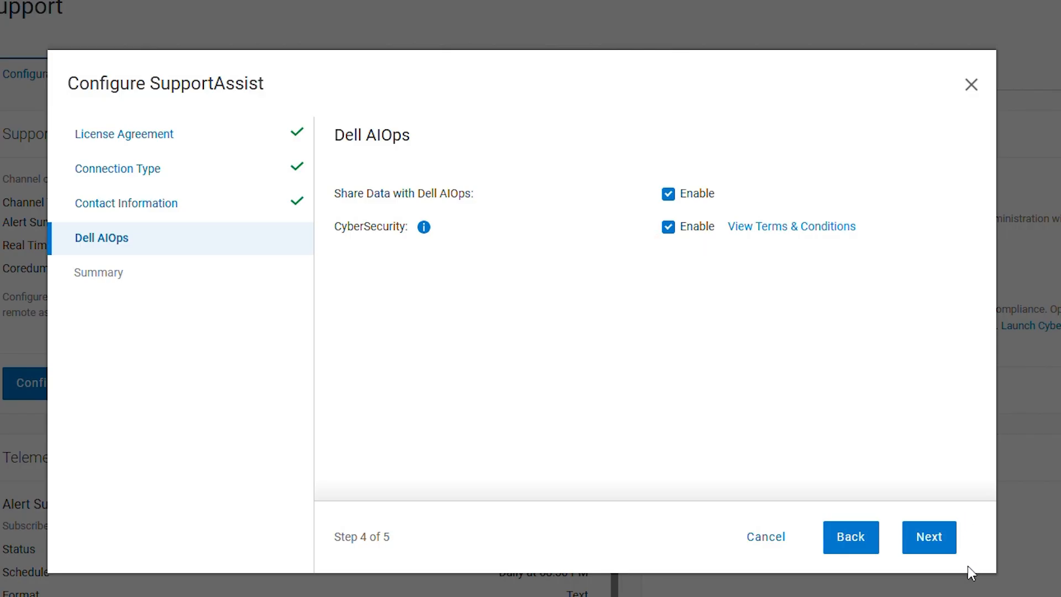
{"action": "left_click", "coordinate": [934, 540]}
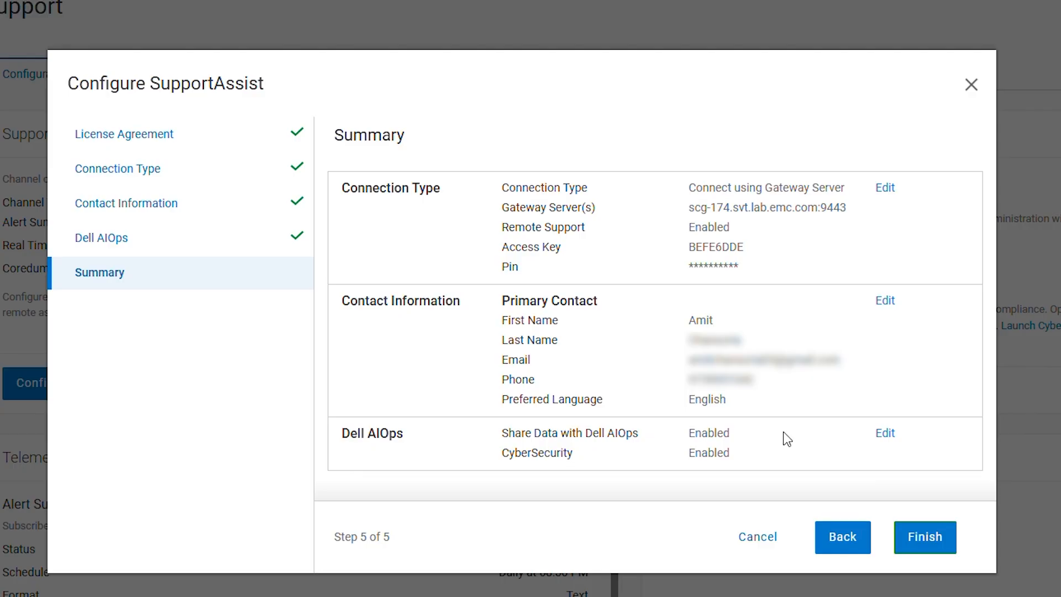
{"action": "left_click", "coordinate": [922, 538]}
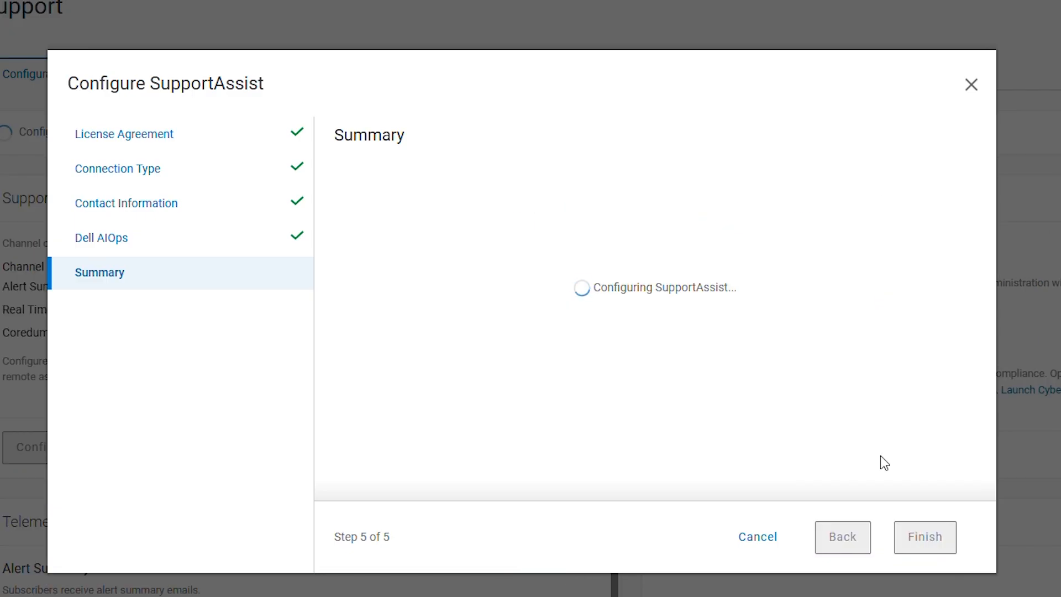